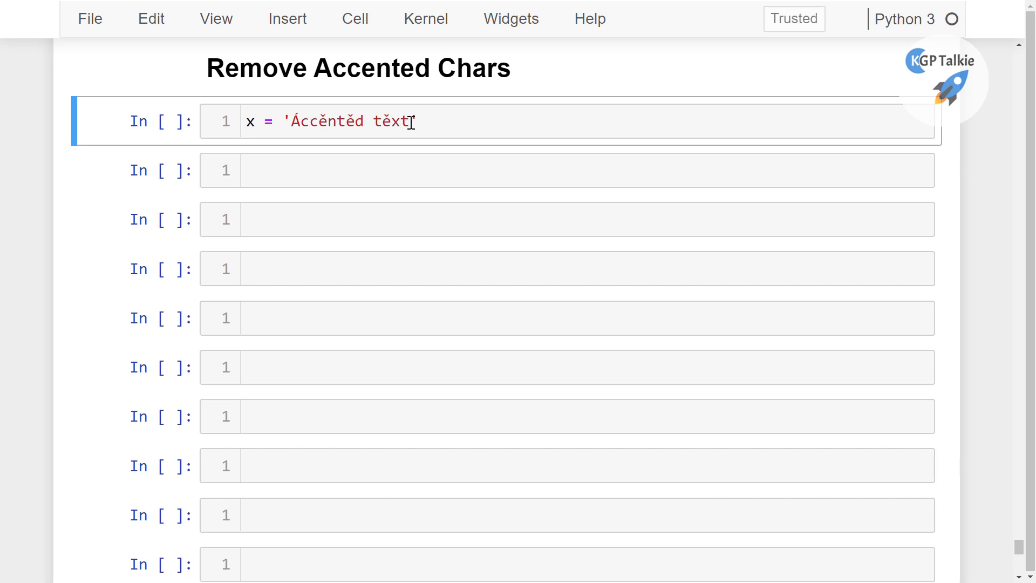
Check the accented string assigned to x, then execute that first cell
drag(411, 121, 296, 118)
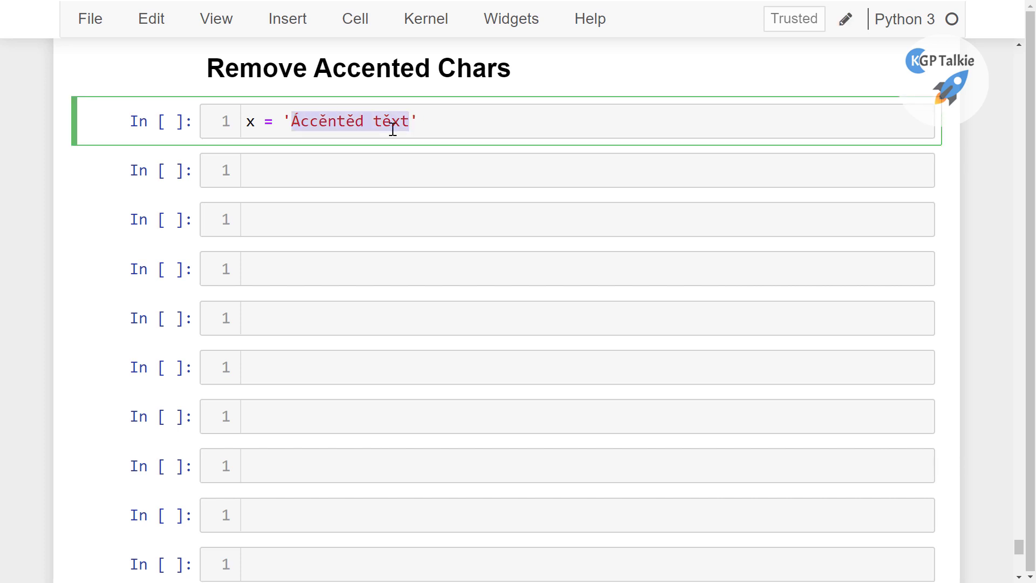
click(466, 116)
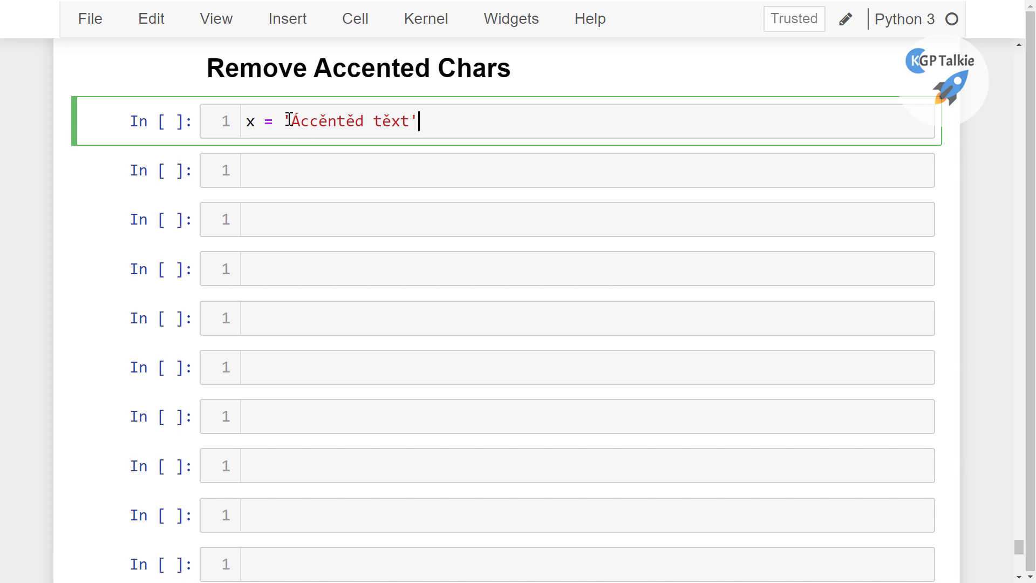
drag(292, 120, 414, 121)
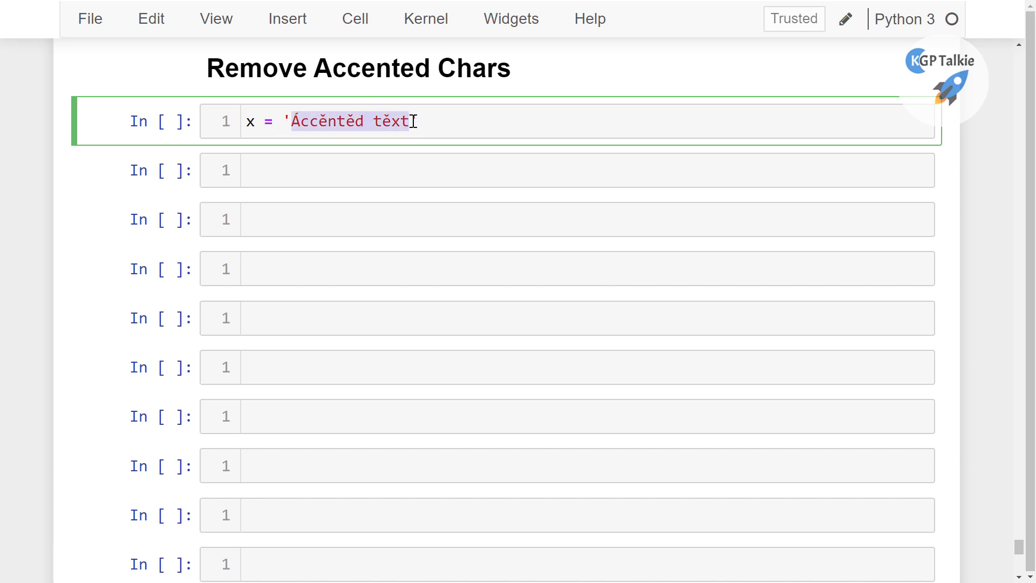
click(476, 118)
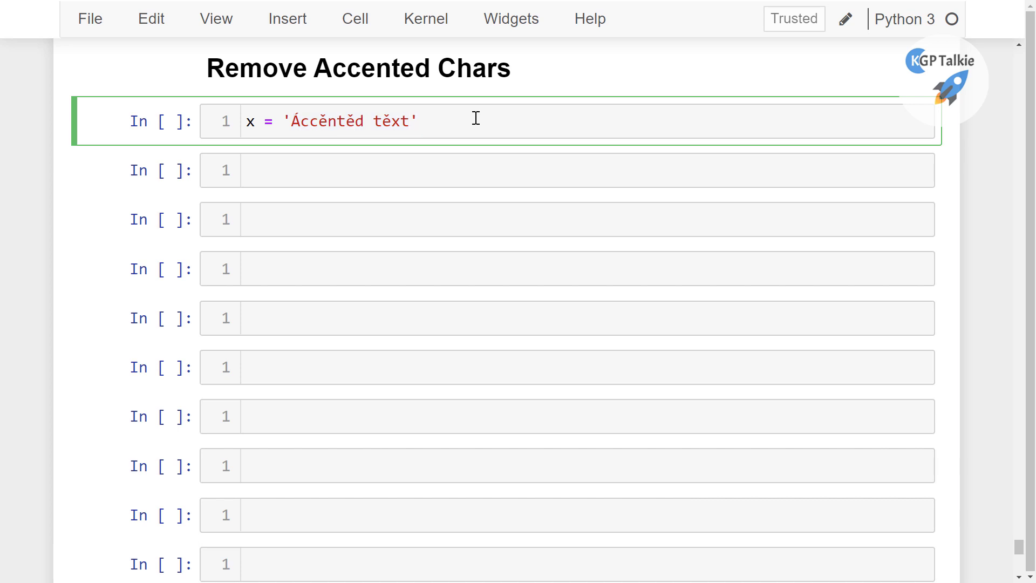
key(shift+Return)
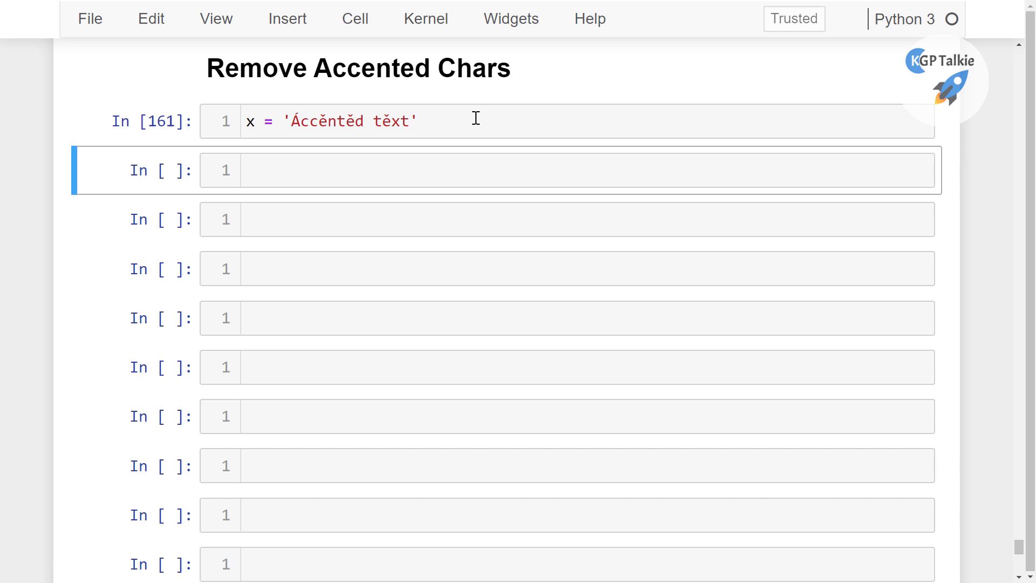
Write and run 'import unicodedata', fixing the module-name typo with autocomplete
key(Return)
text(import uniu)
key(BackSpace)
text(co)
key(Tab)
text(deo)
key(Tab)
key(Down)
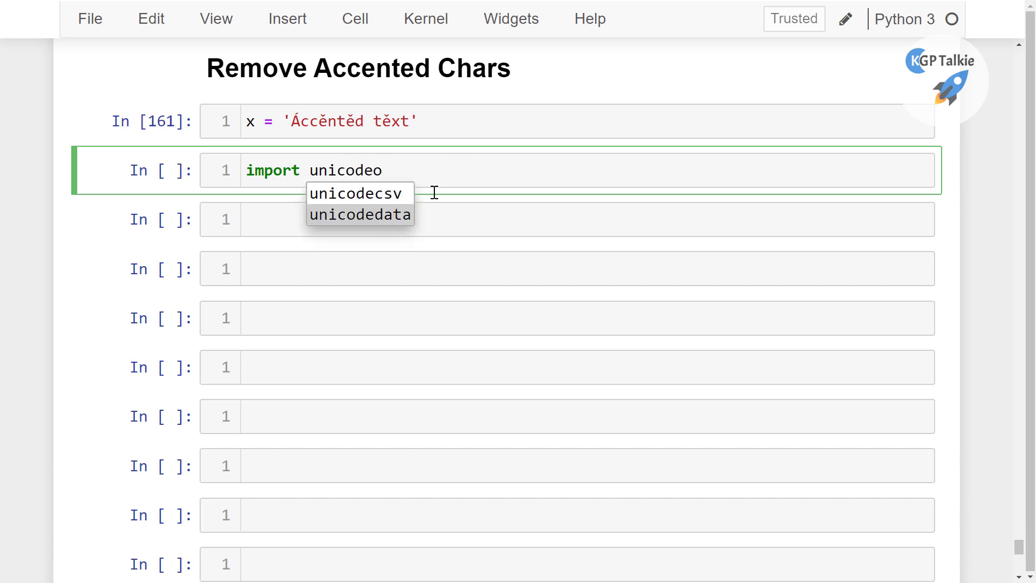
click(363, 220)
key(Escape)
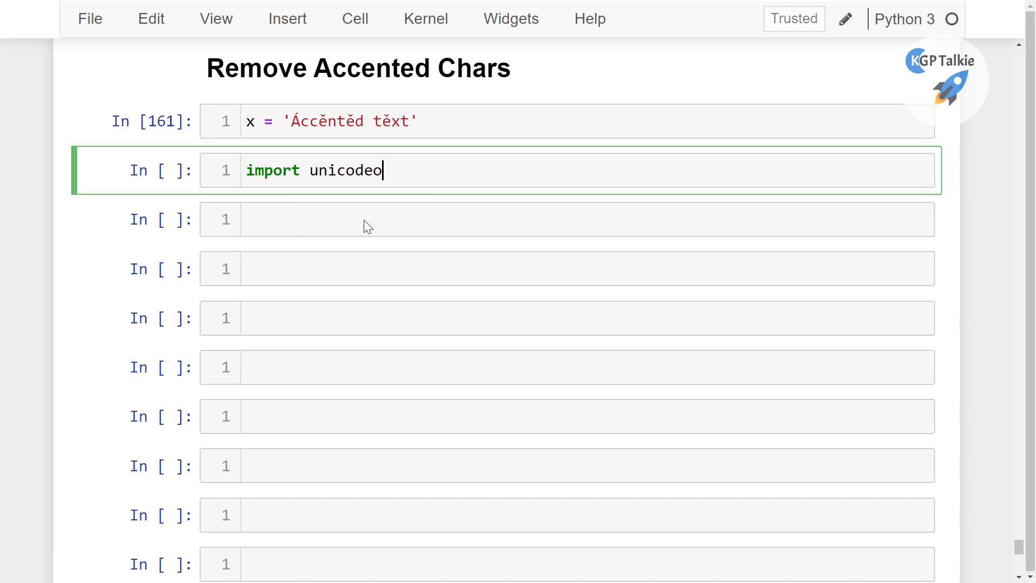
key(BackSpace)
key(BackSpace)
text(edata)
key(shift+Return)
key(Return)
text(def)
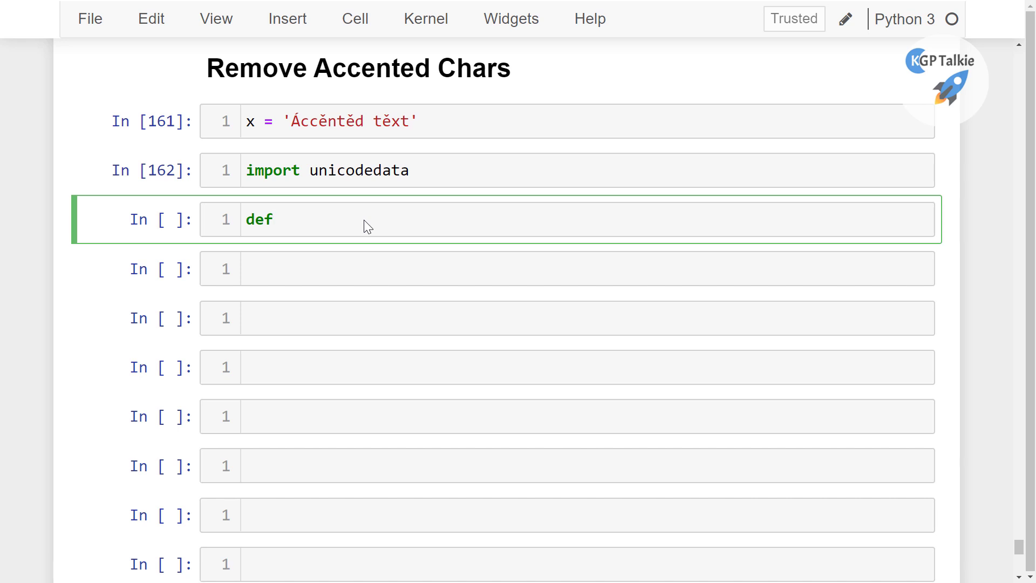
text( remove_a)
text(ccented )
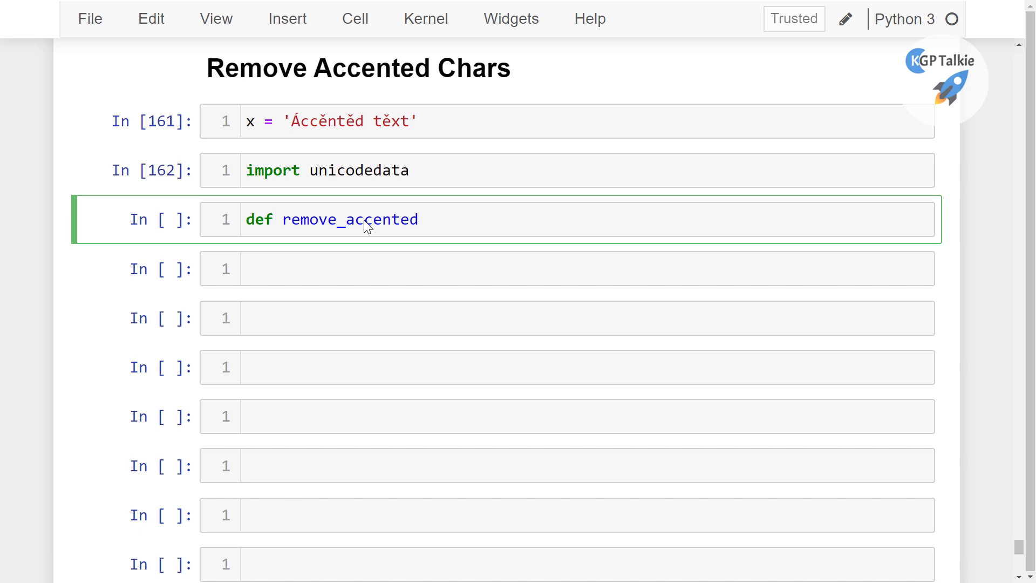
text(_chars)
text((x))
text(:)
Write def remove_accented_chars(x): with body x = unicodedata.normalize('NFKD', x)
key(Return)
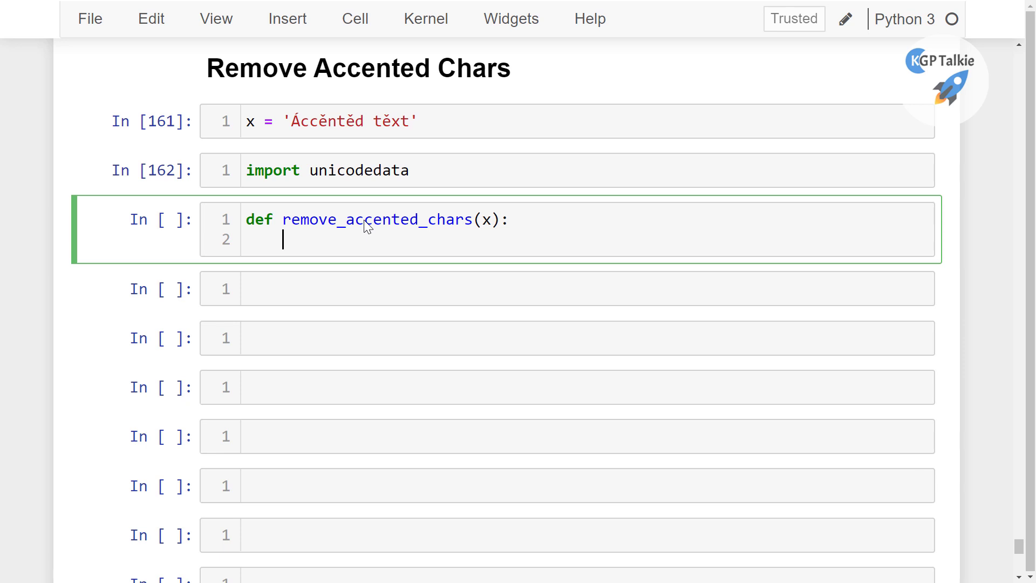
text(x = unicodedata)
text(.normalize()
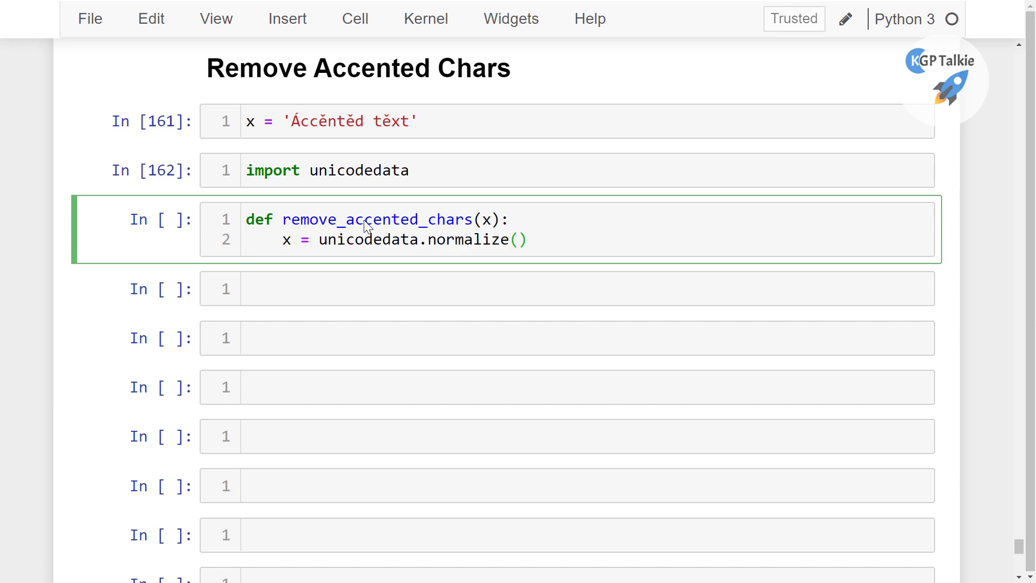
text(')
text(NFKD', x)
key(Escape)
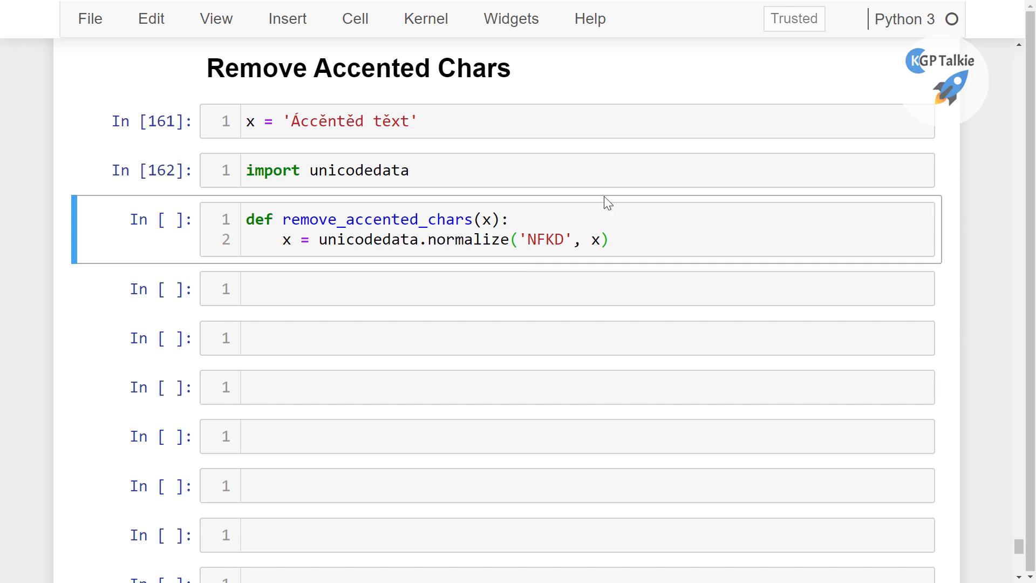
Add .encode('ascii','ignore').decode('utf-8','ignore') and return x to the function, then run it
click(649, 245)
text(.encode)
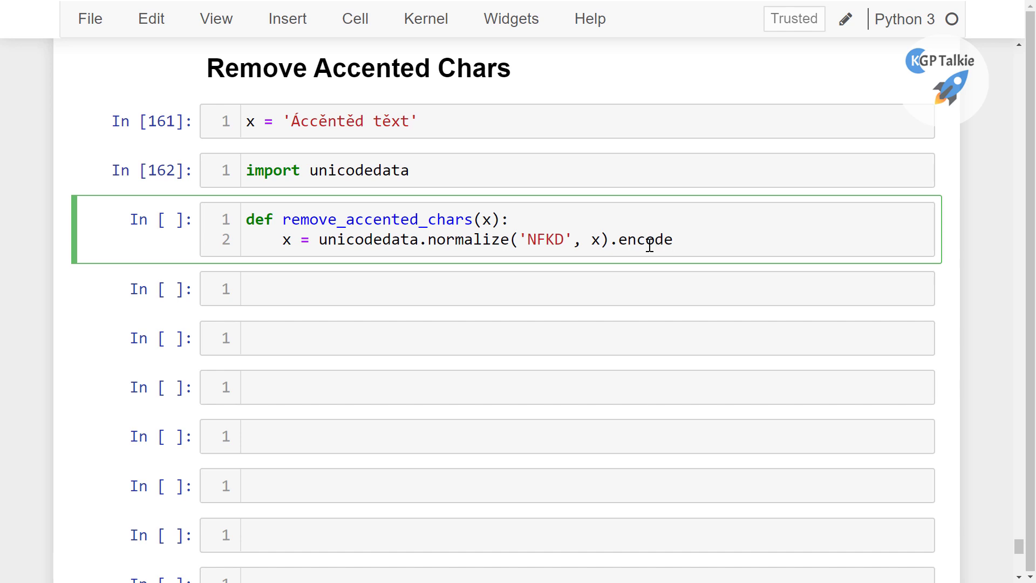
text(('ascii)
text(', ;ignore)
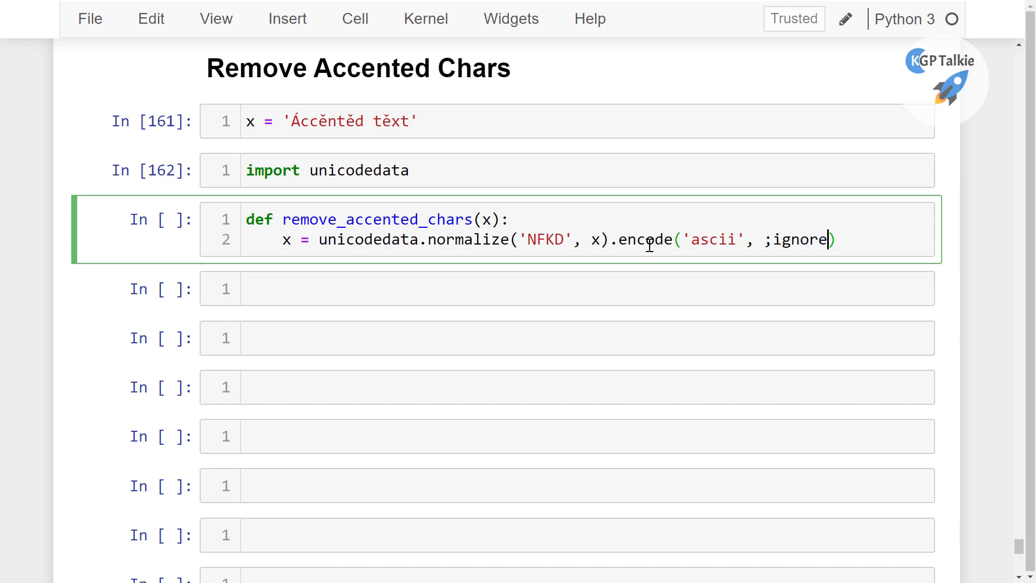
key(BackSpace)
key(BackSpace)
key(BackSpace)
key(BackSpace)
key(BackSpace)
key(BackSpace)
text('ignore)
key(End)
key(Left)
key(Right)
key(shift+Tab)
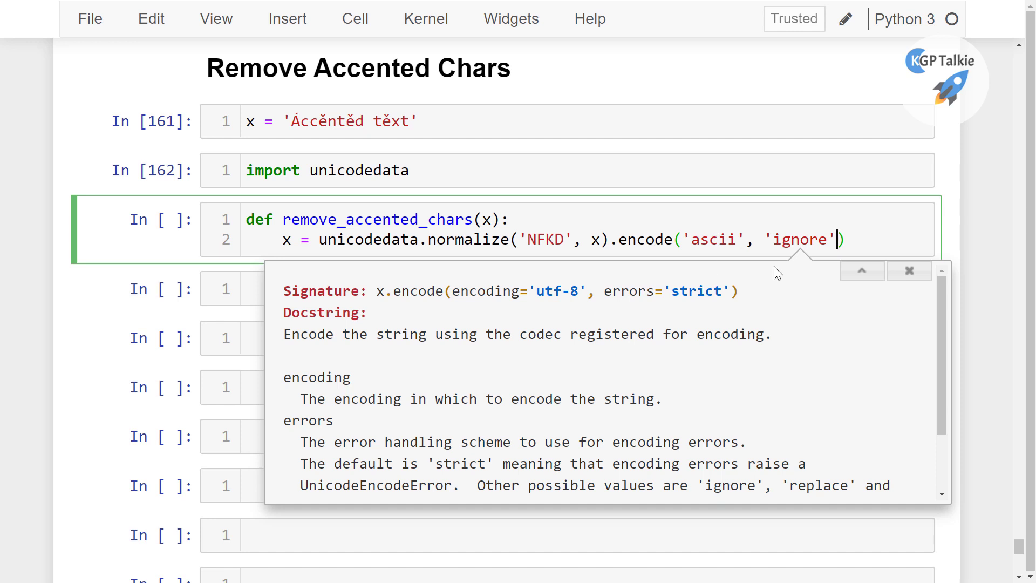
click(841, 240)
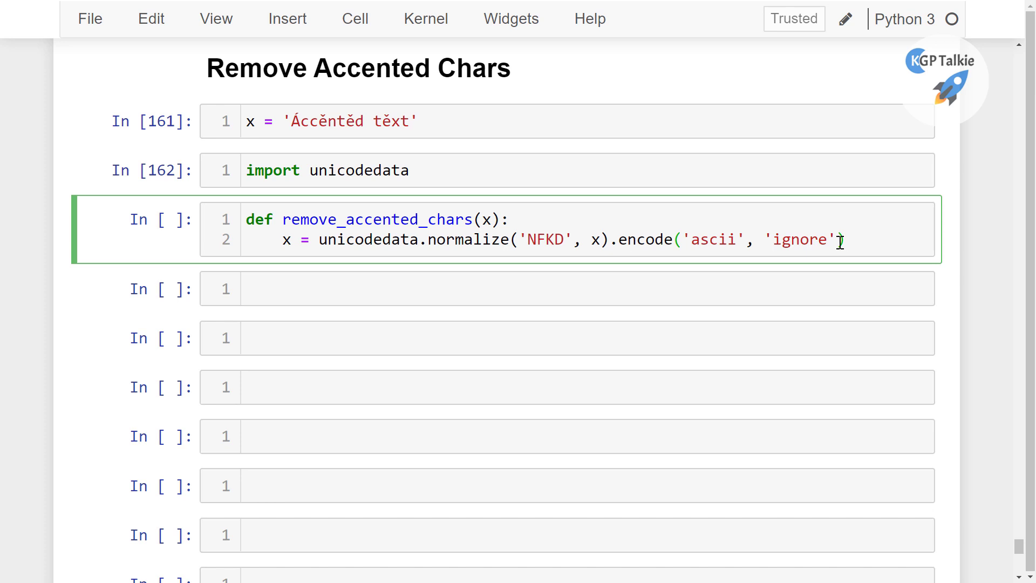
text(.decode(')
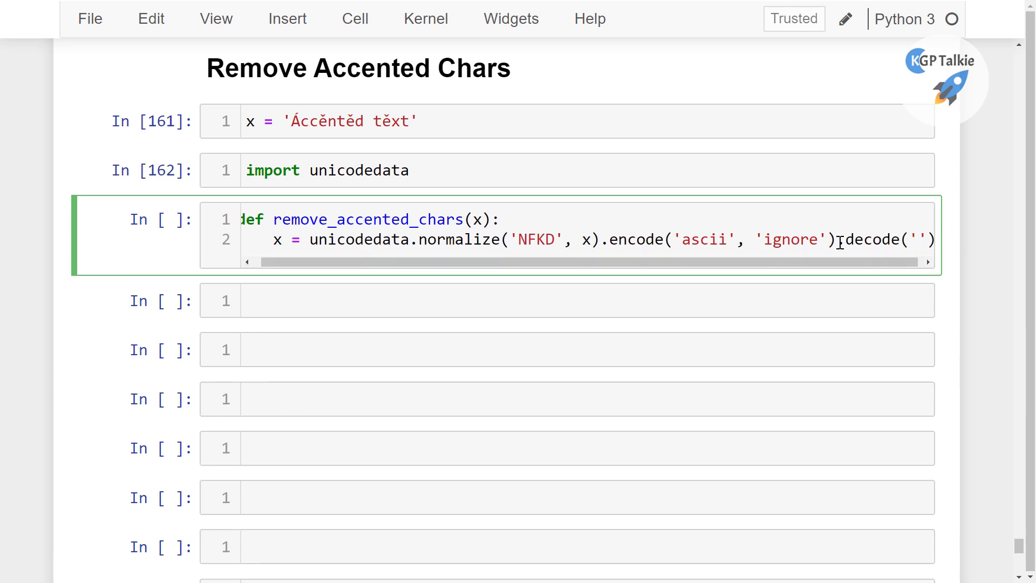
text(utf-8', ;ignore)
double_click(893, 236)
text(')
click(855, 241)
key(BackSpace)
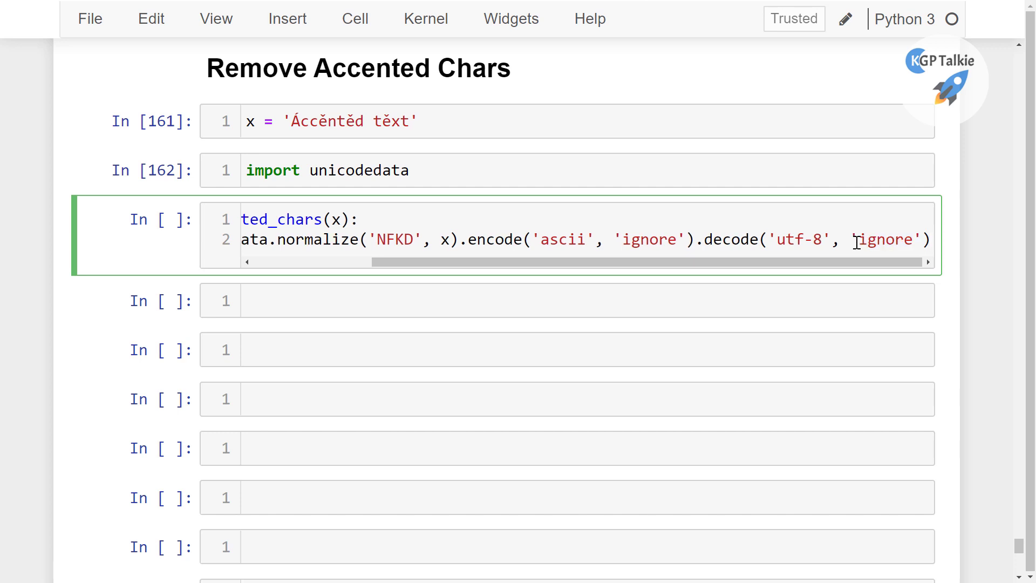
key(Right)
key(Right)
key(Right)
key(Right)
key(Right)
key(Right)
key(Right)
key(Right)
key(Return)
text(return x)
key(shift+Return)
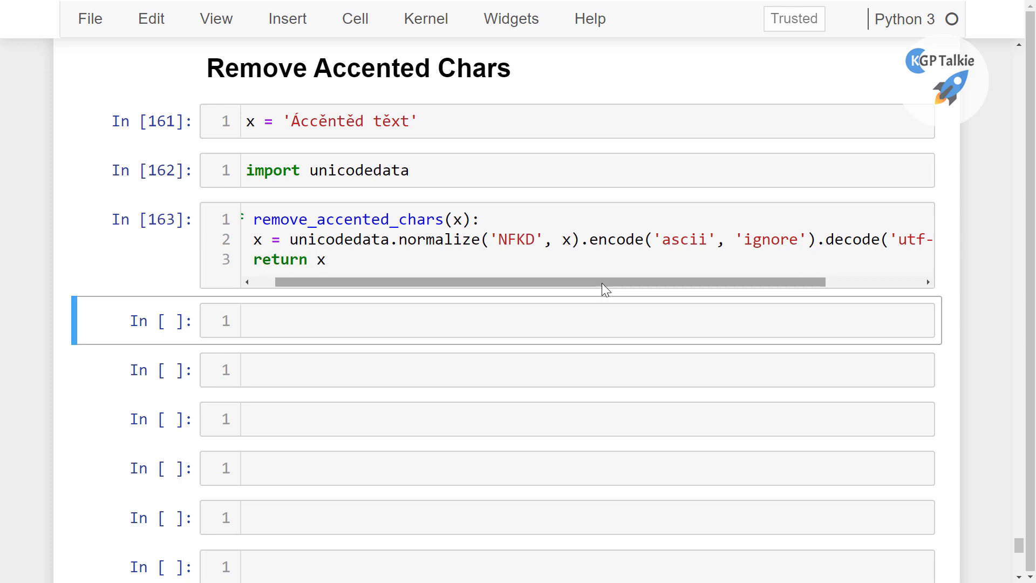
drag(602, 282, 485, 283)
Run remove_accented_chars(x) in a new cell, returning 'Accented text'
click(462, 334)
text(rem)
key(Tab)
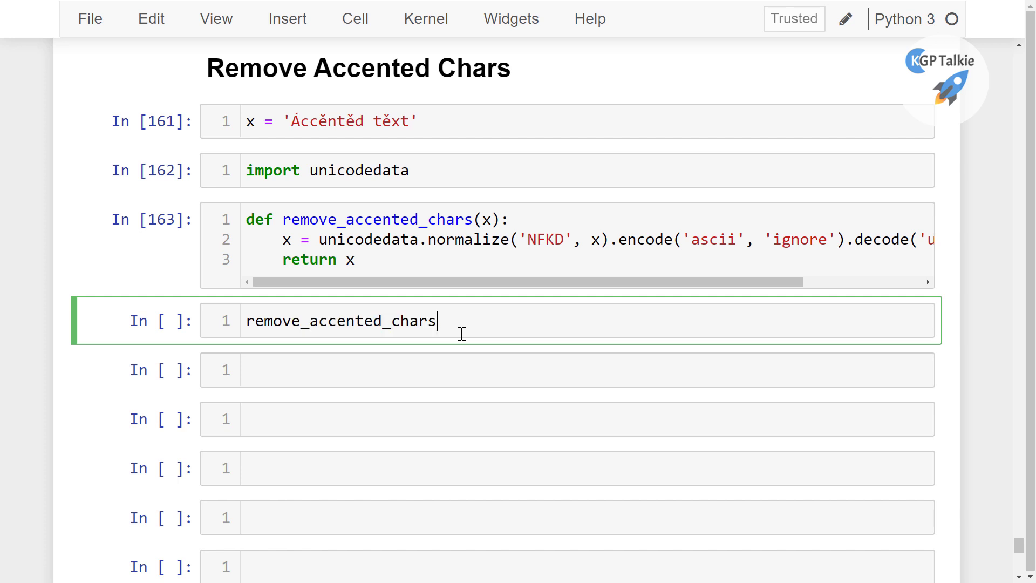
text((x)
key(shift+Return)
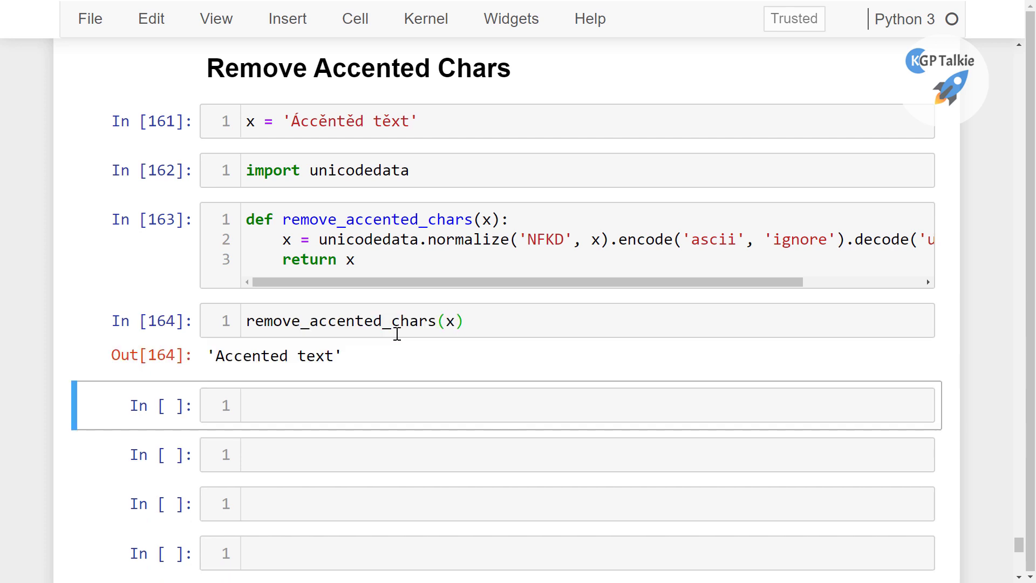
click(304, 396)
text(df[;)
Run df['twitts'] = df['twitts'].apply(lambda x: remove_accented_chars(x))
key(BackSpace)
text('twitts'] = df[tw)
key(BackSpace)
key(BackSpace)
text('tw)
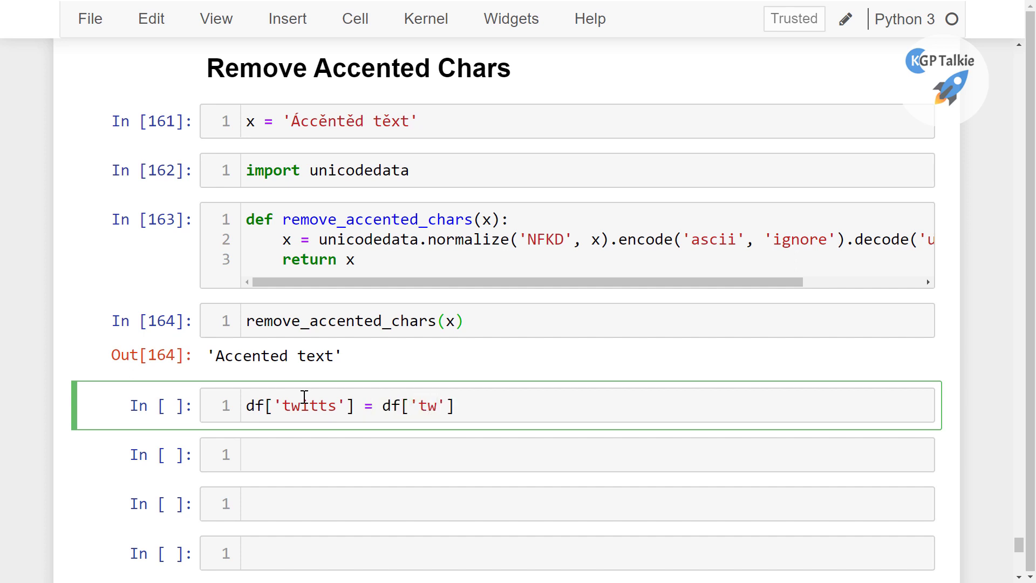
text(itts'].apply(lambda x:)
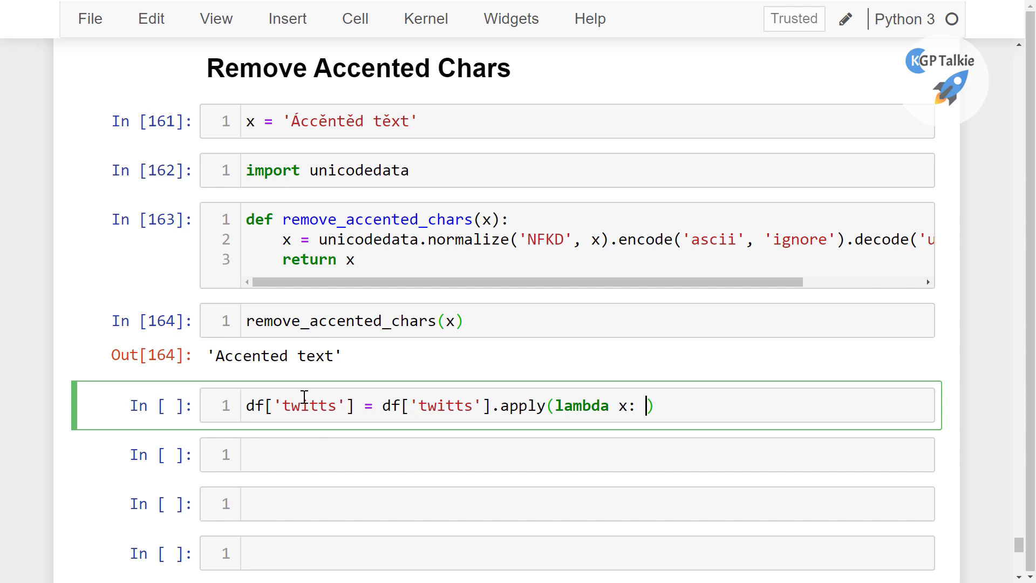
triple_click(300, 324)
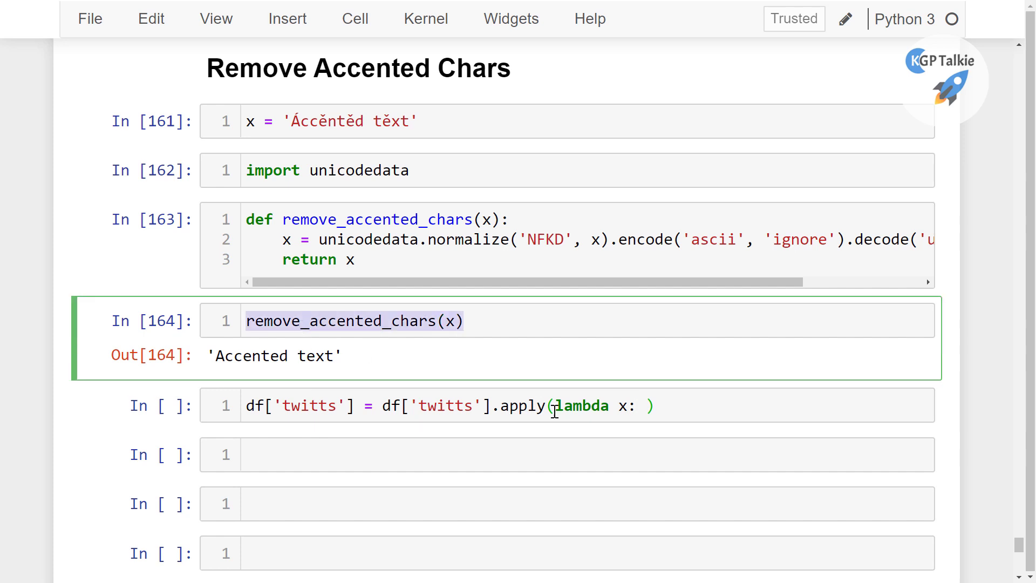
click(645, 407)
text(remove_accented_chars(x))
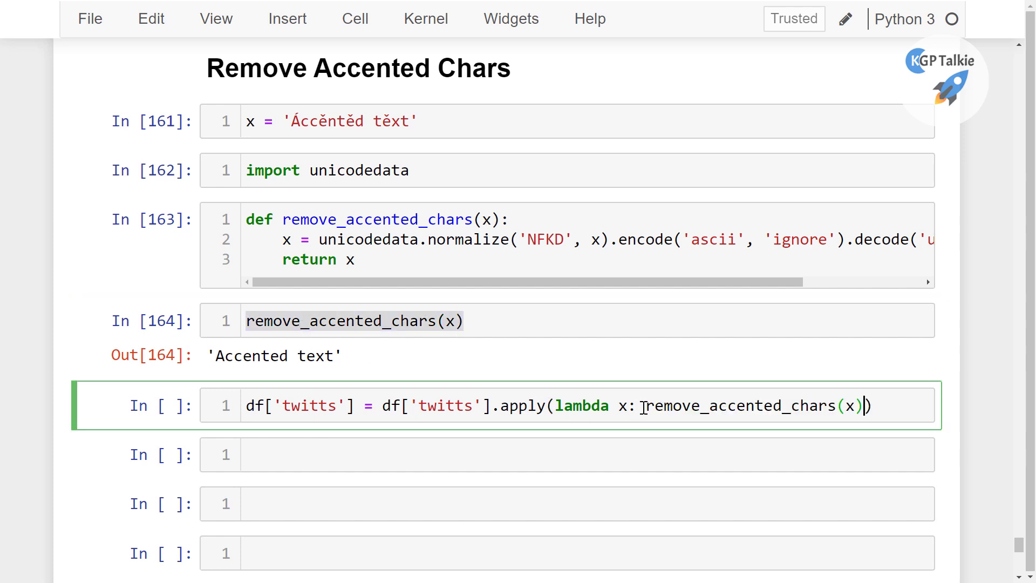
key(shift+Return)
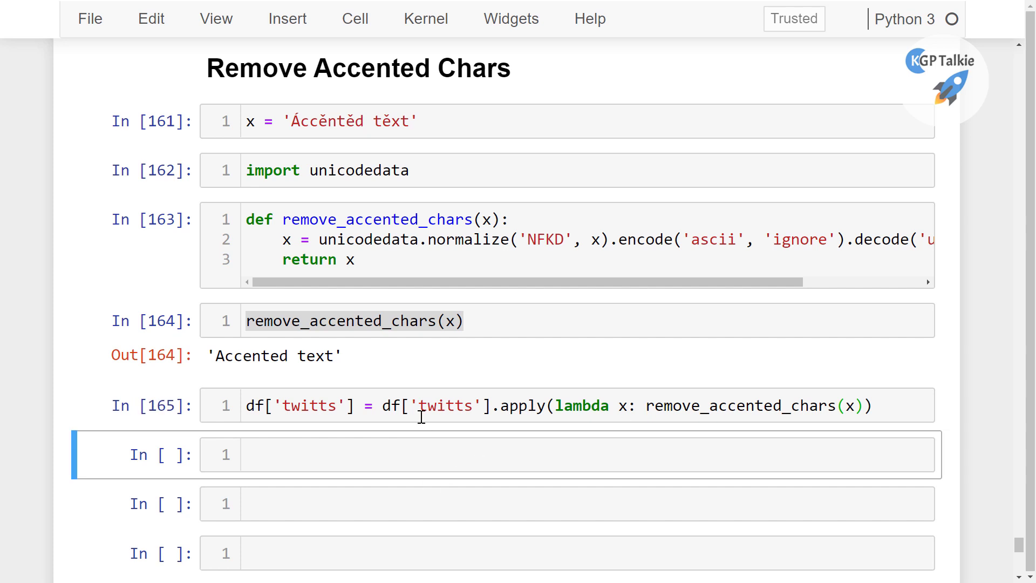
click(492, 318)
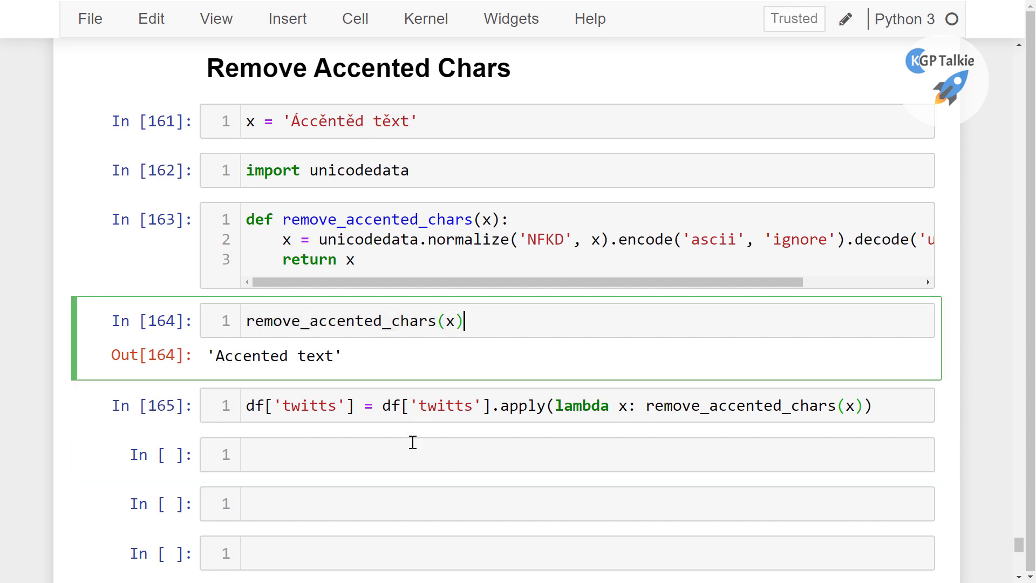